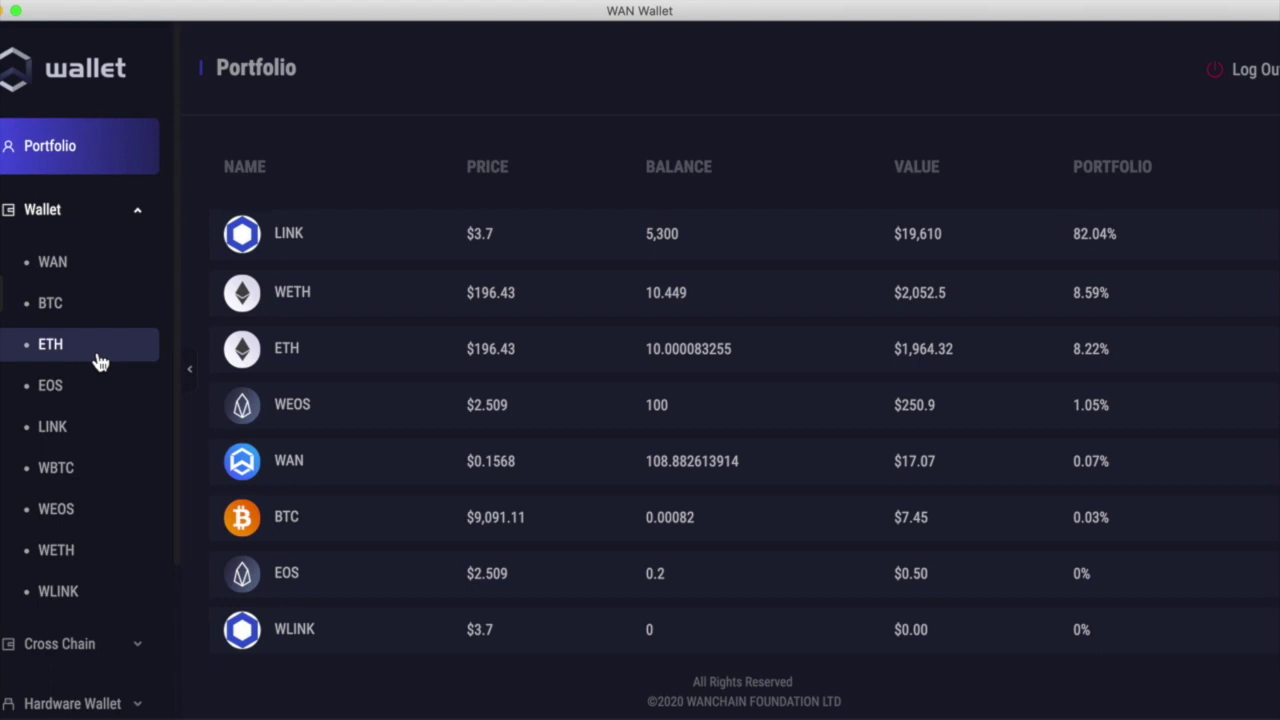
# - View the cross-chain pages for BTC, ETH and EOS
pyautogui.click(84, 209)
pyautogui.click(80, 270)
pyautogui.click(70, 324)
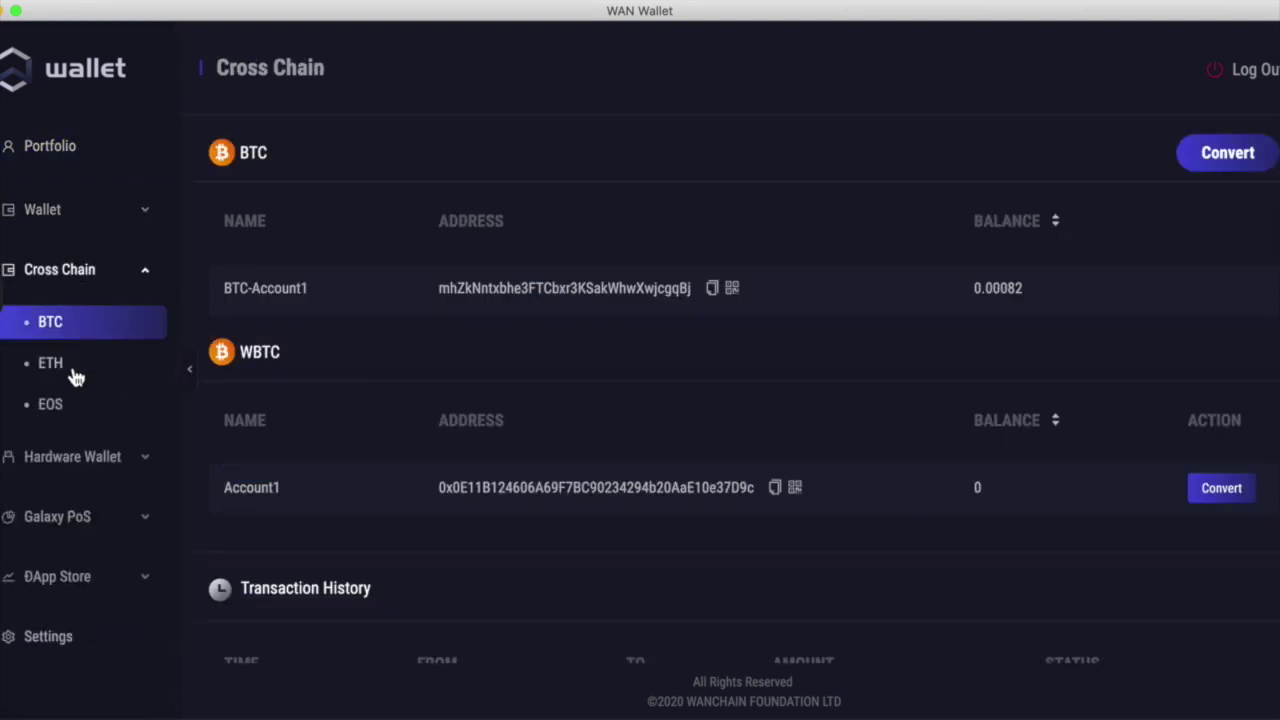
pyautogui.click(70, 376)
pyautogui.click(70, 410)
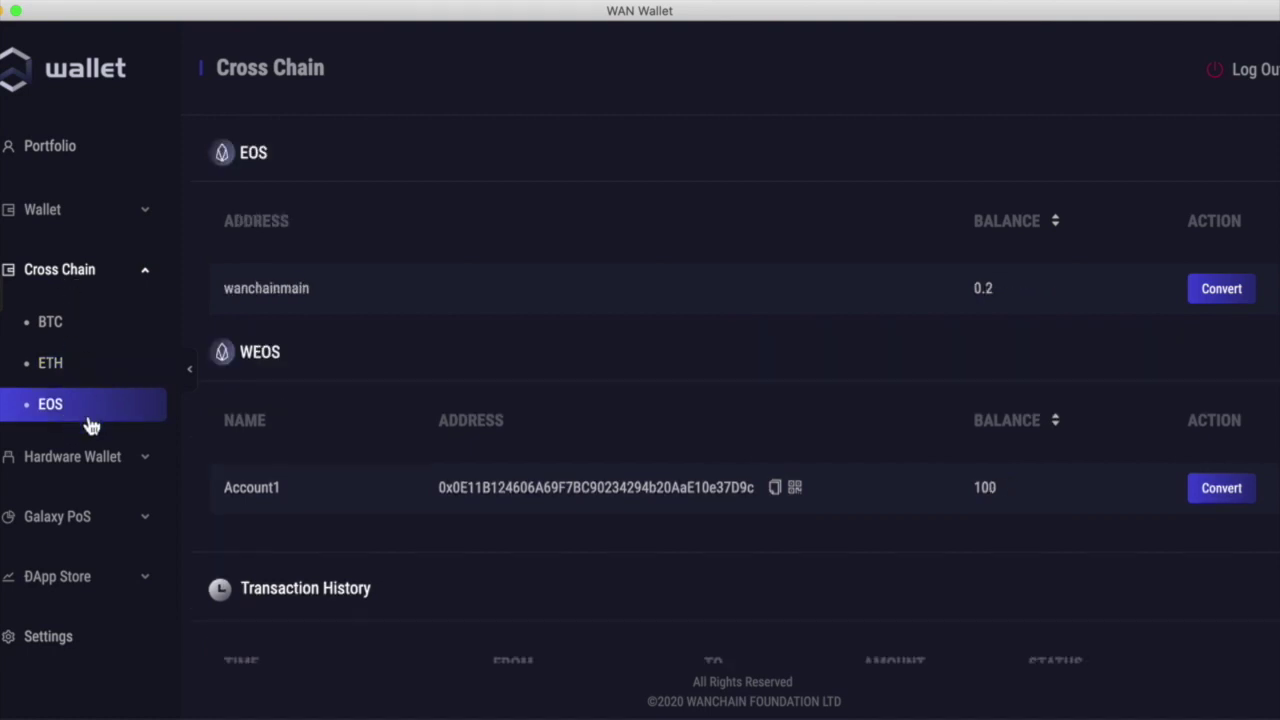
# - Expand the Hardware Wallet, Galaxy PoS and DApp Store sections to view their options
pyautogui.click(90, 465)
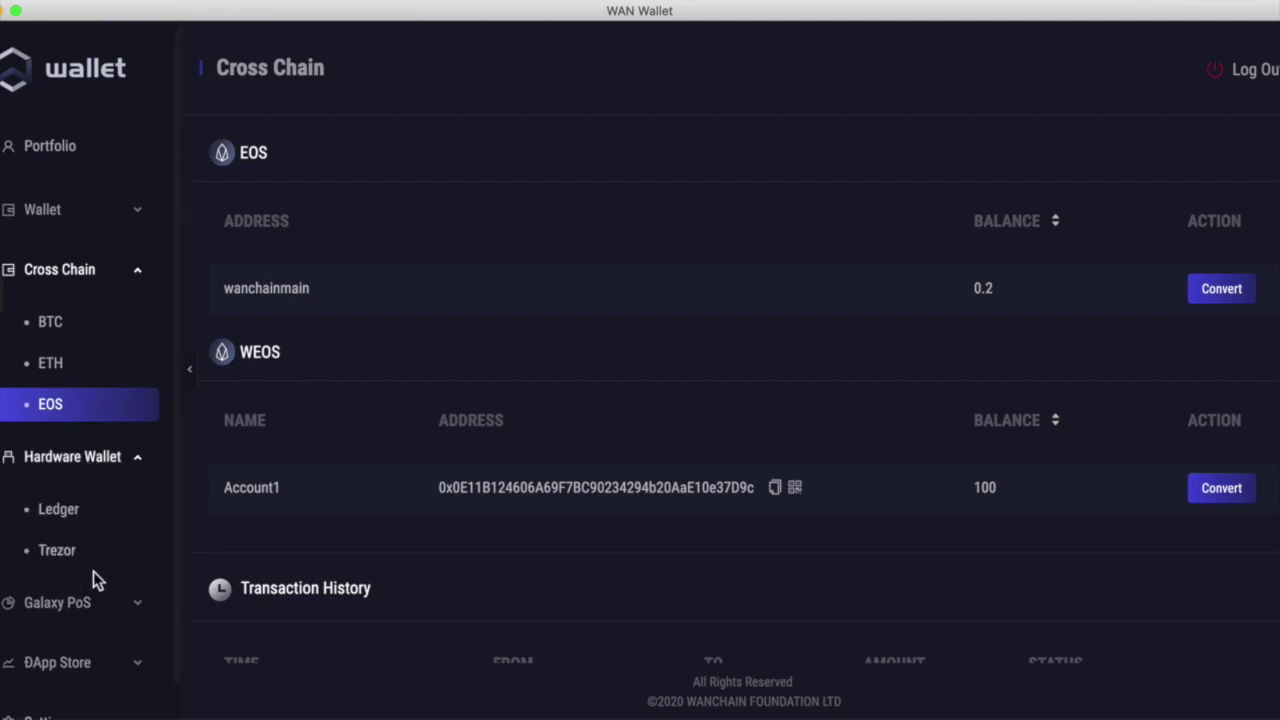
pyautogui.click(98, 607)
pyautogui.scroll(-2, 100, 615)
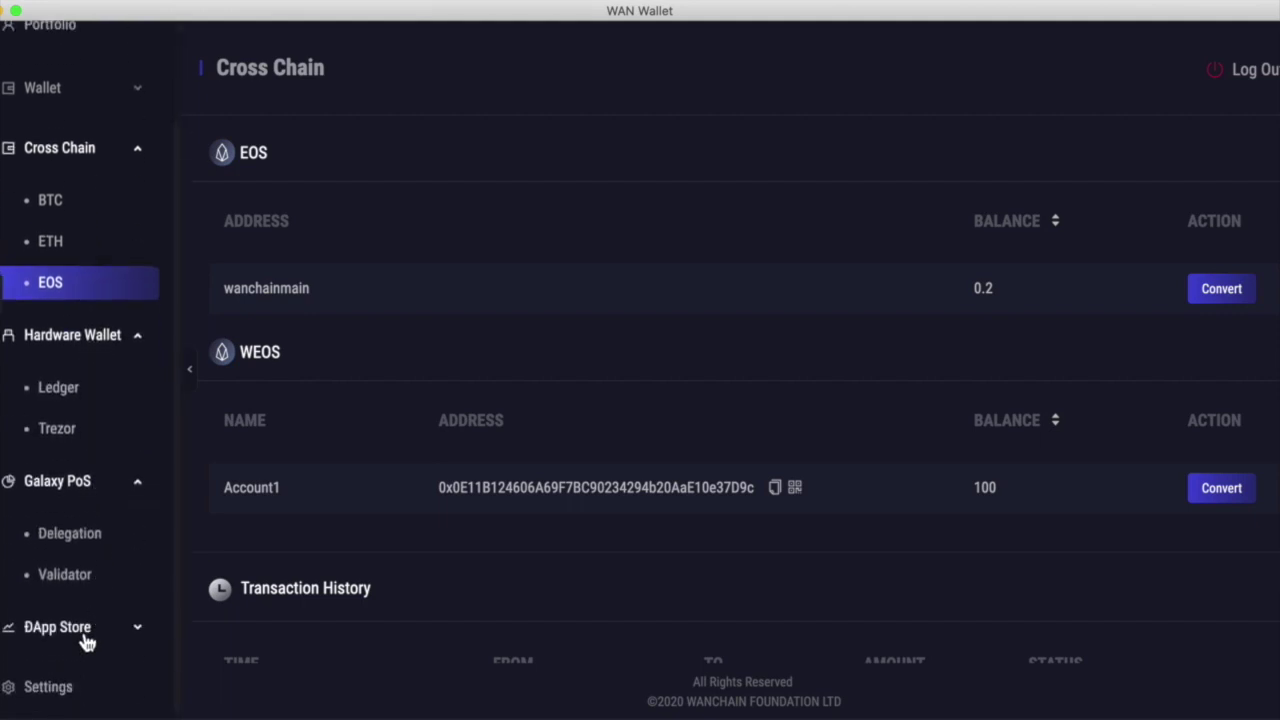
pyautogui.click(86, 637)
pyautogui.scroll(-2, 86, 640)
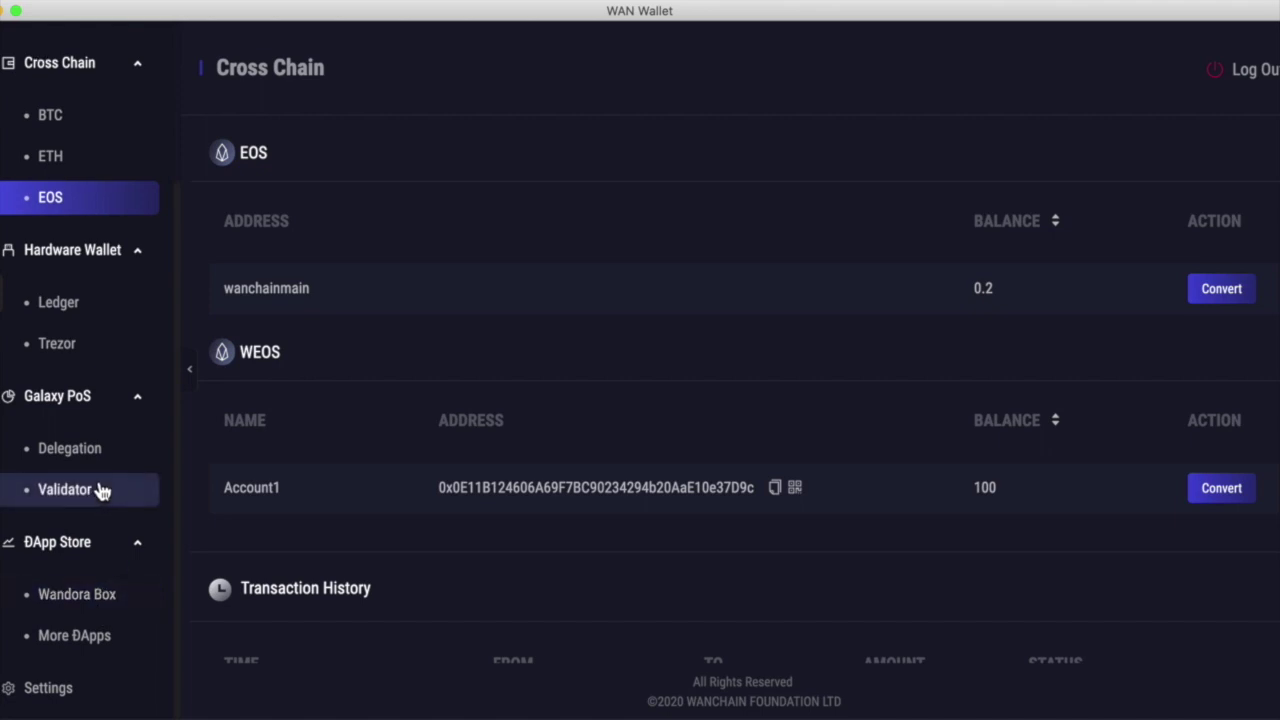
# - Start an ETH-to-WETH conversion from ETH-Account1 on the cross-chain ETH page
pyautogui.scroll(2, 97, 491)
pyautogui.scroll(2, 95, 280)
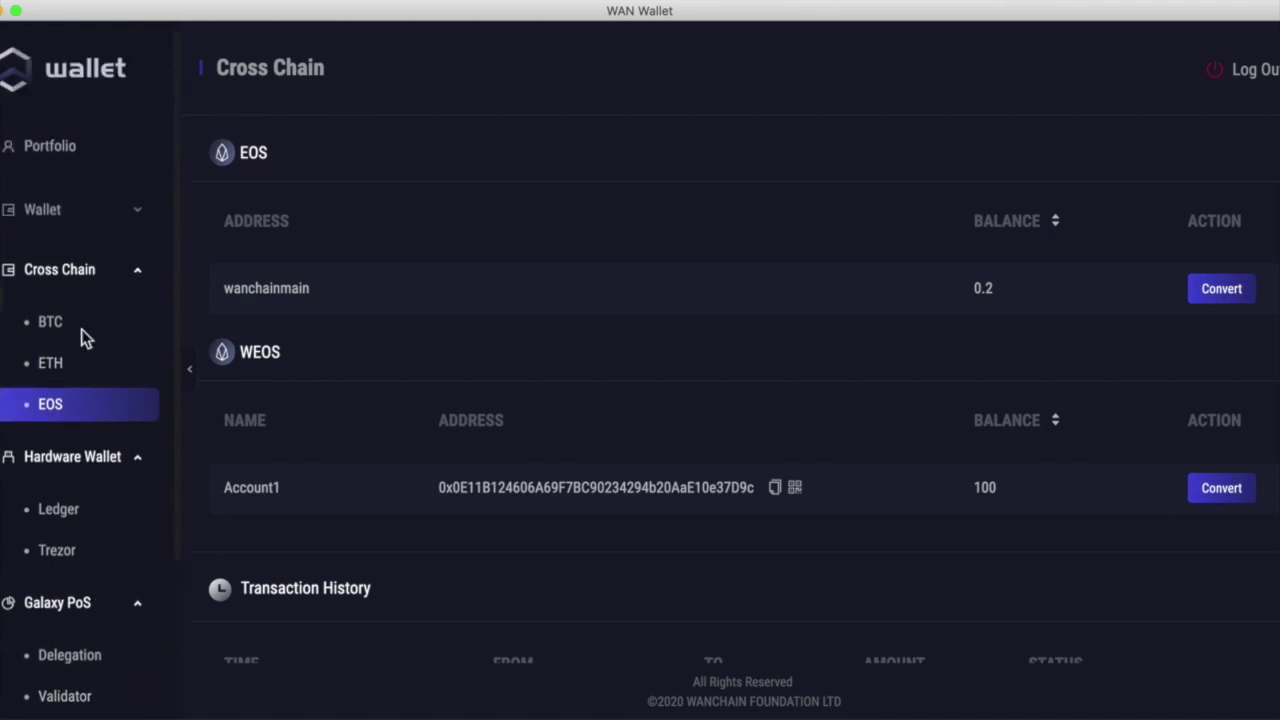
pyautogui.click(88, 372)
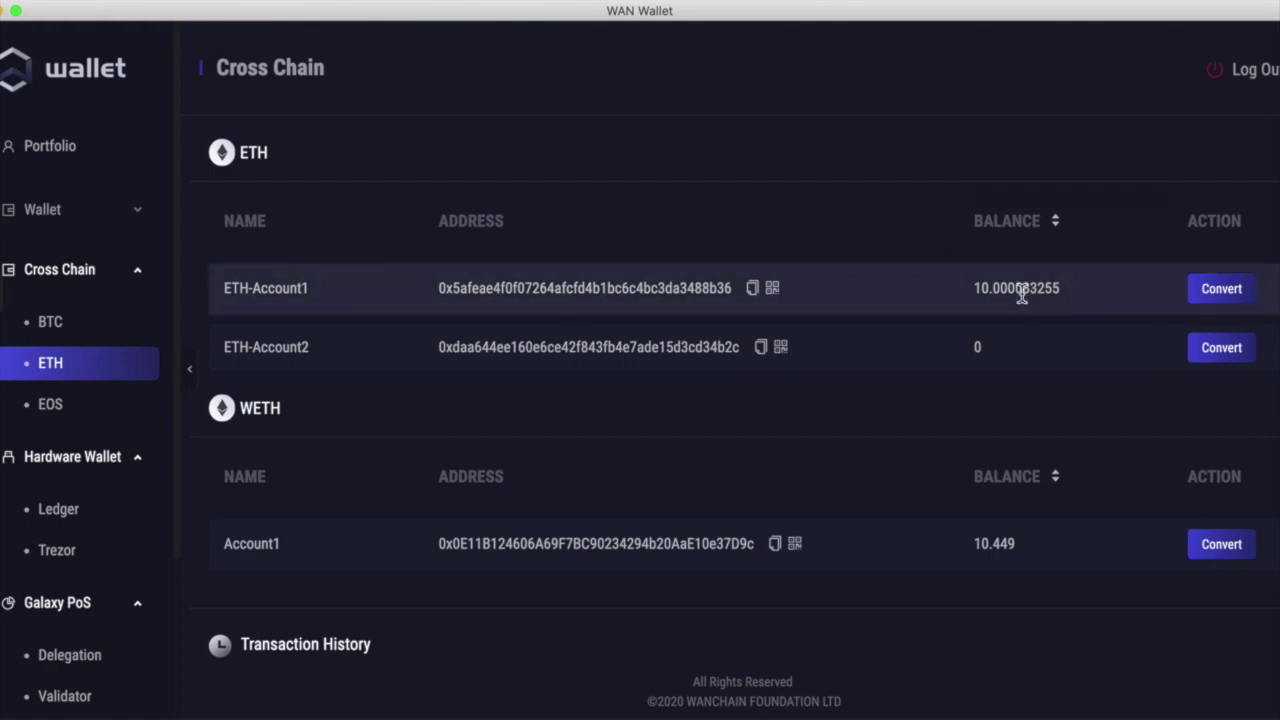
pyautogui.click(1229, 302)
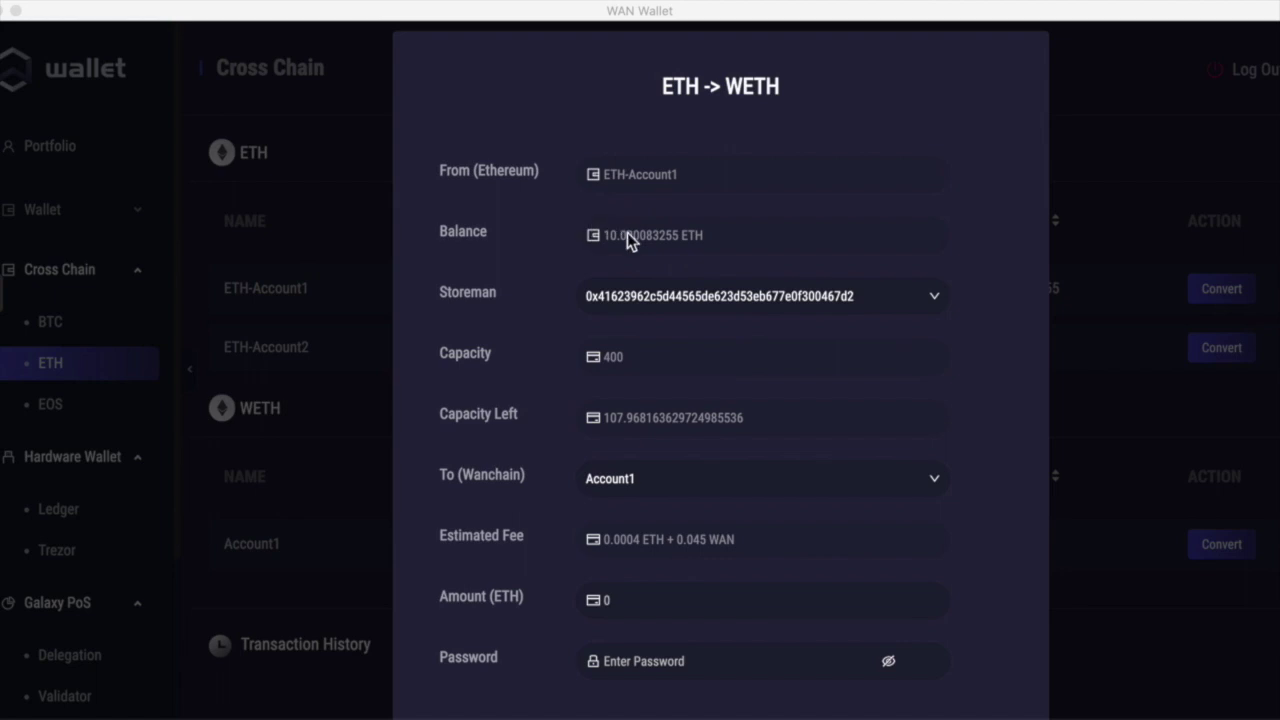
# - Review the available Storeman and the destination Wanchain account choices in the conversion form
pyautogui.click(686, 305)
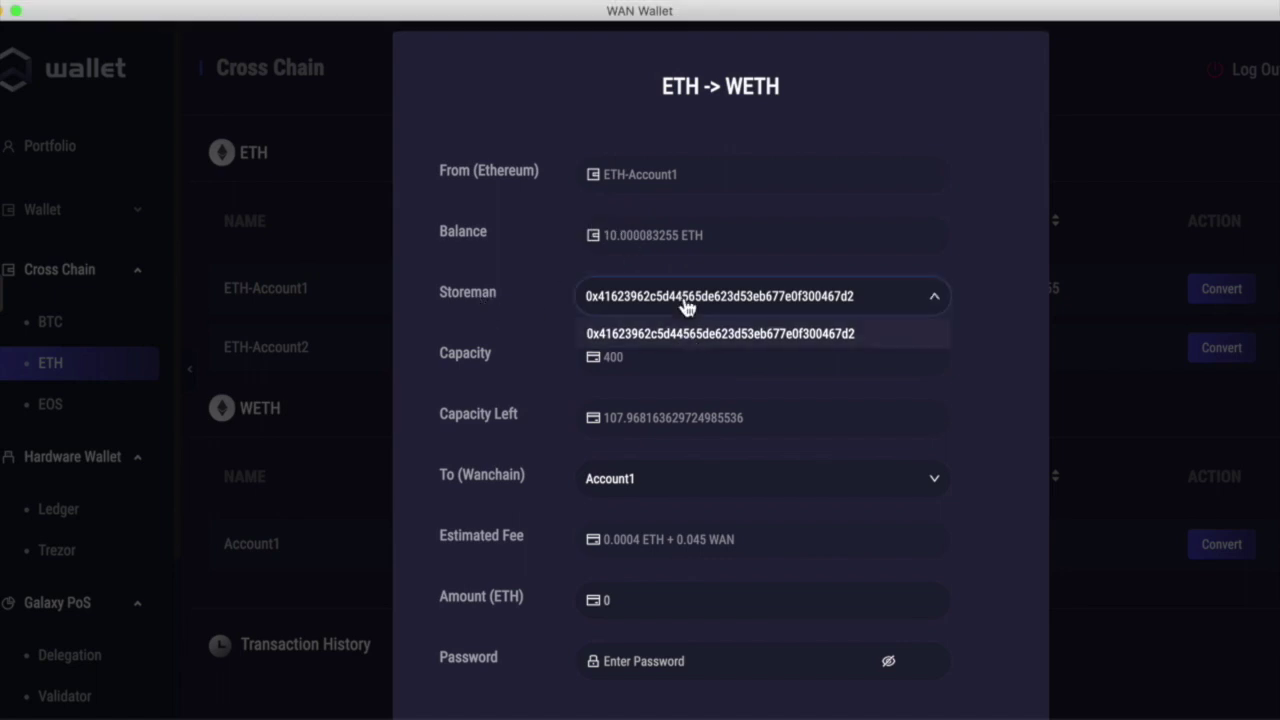
pyautogui.click(686, 307)
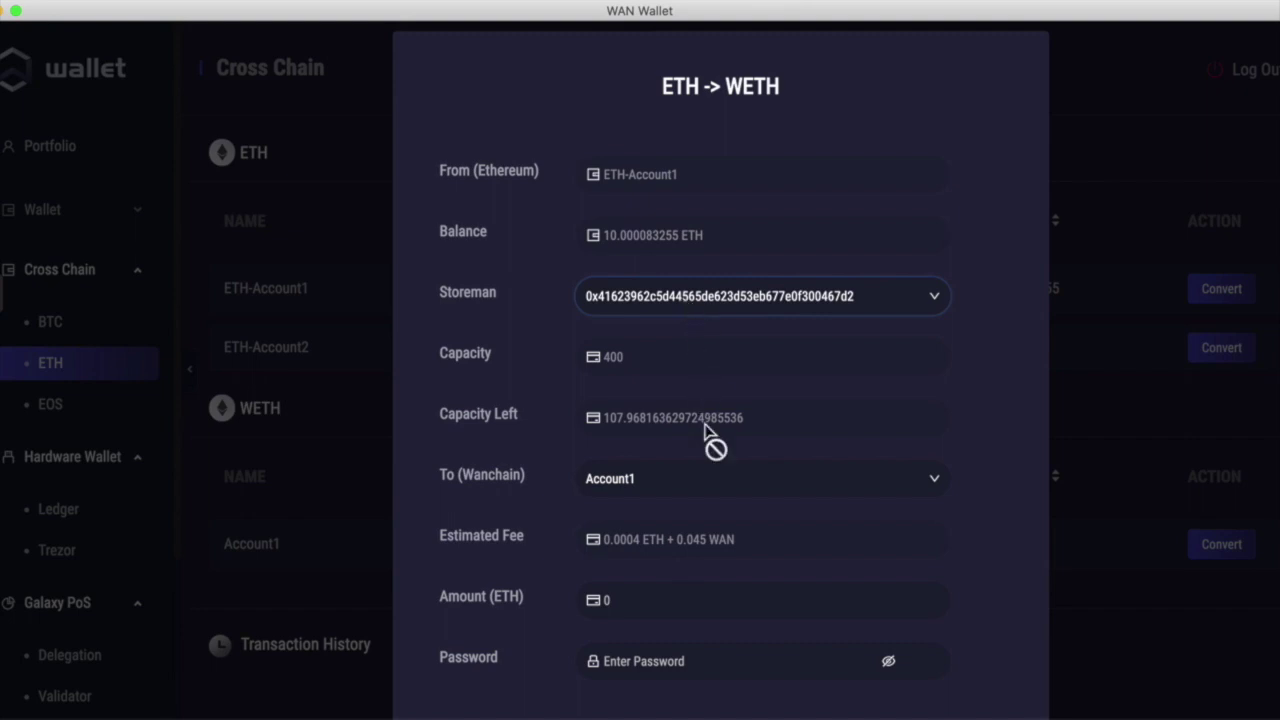
pyautogui.scroll(-2, 688, 507)
pyautogui.scroll(-1, 688, 507)
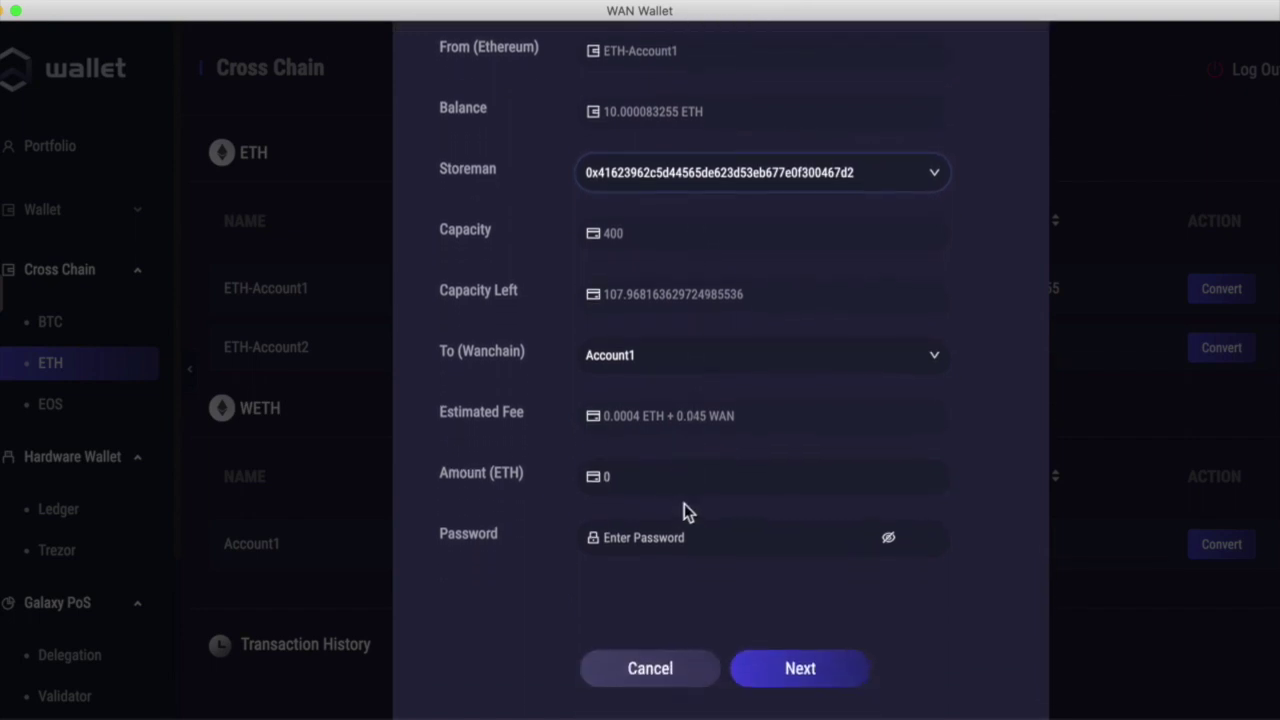
pyautogui.doubleClick(447, 351)
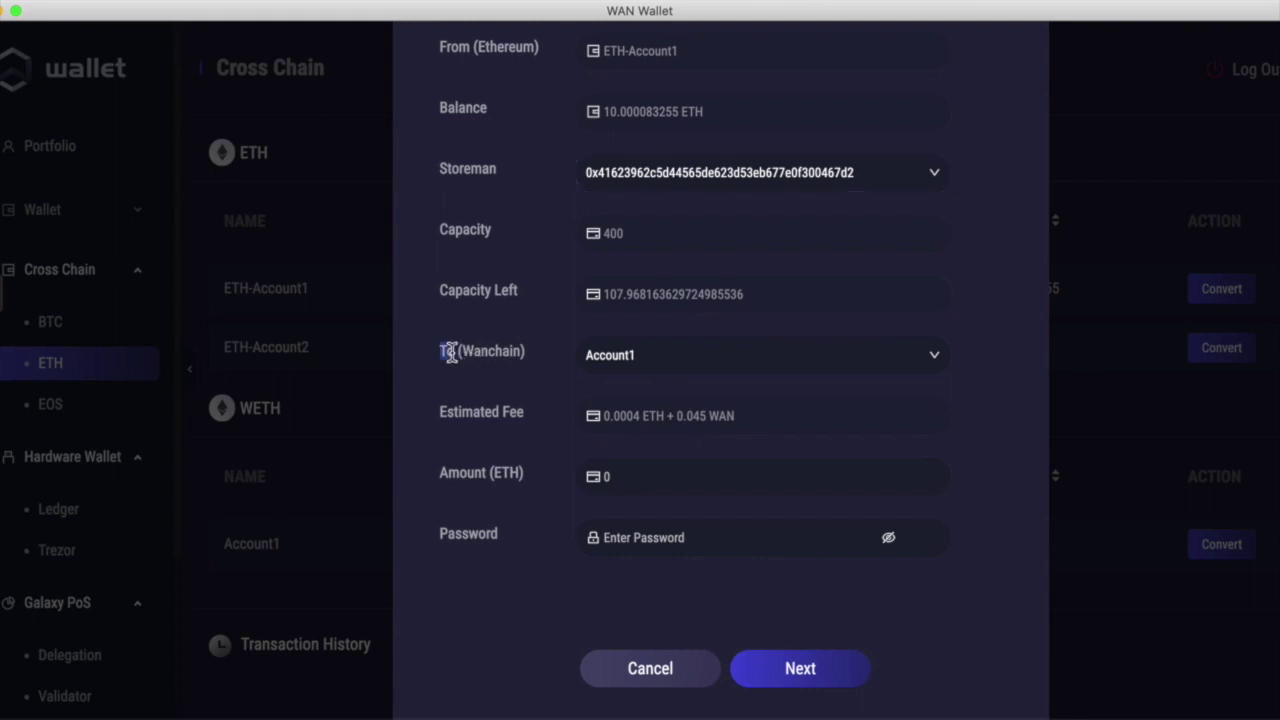
pyautogui.click(629, 366)
pyautogui.click(630, 366)
# - Send the cross-chain conversion with an amount of 5 ETH, authorised with the wallet password
pyautogui.click(657, 480)
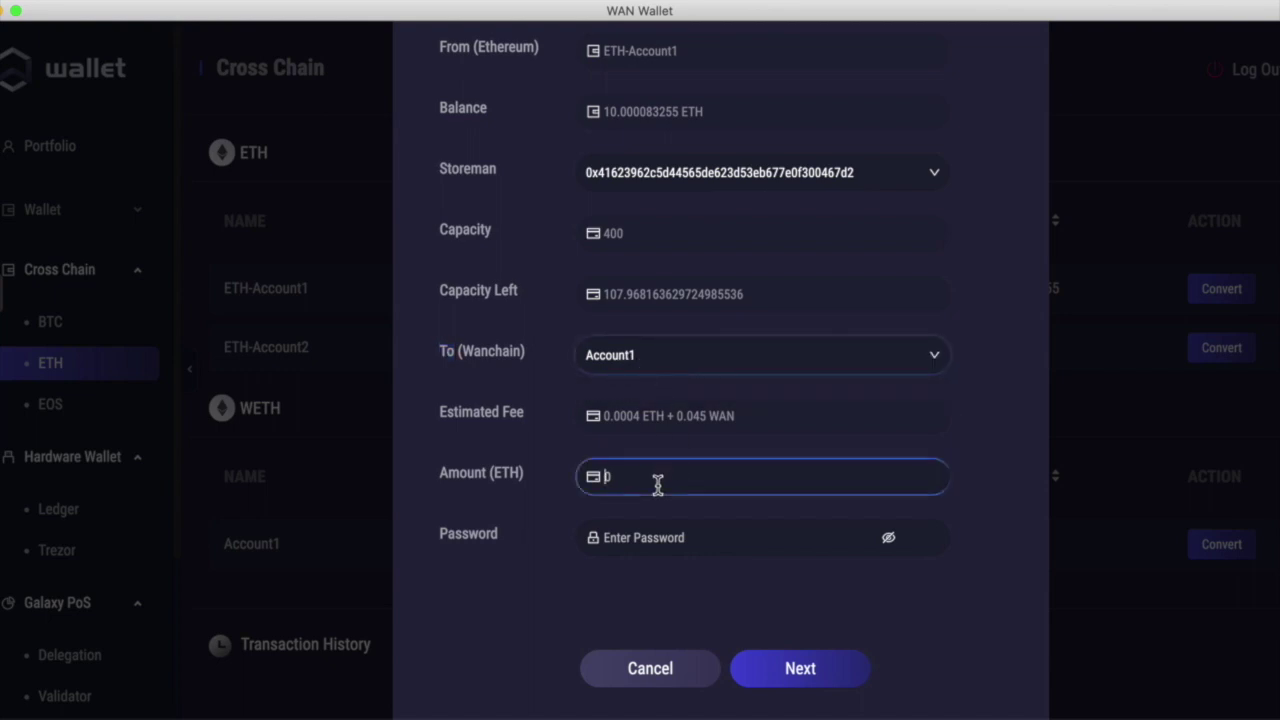
pyautogui.press('BackSpace')
pyautogui.write('5')
pyautogui.click(637, 551)
pyautogui.write('•••••••••')
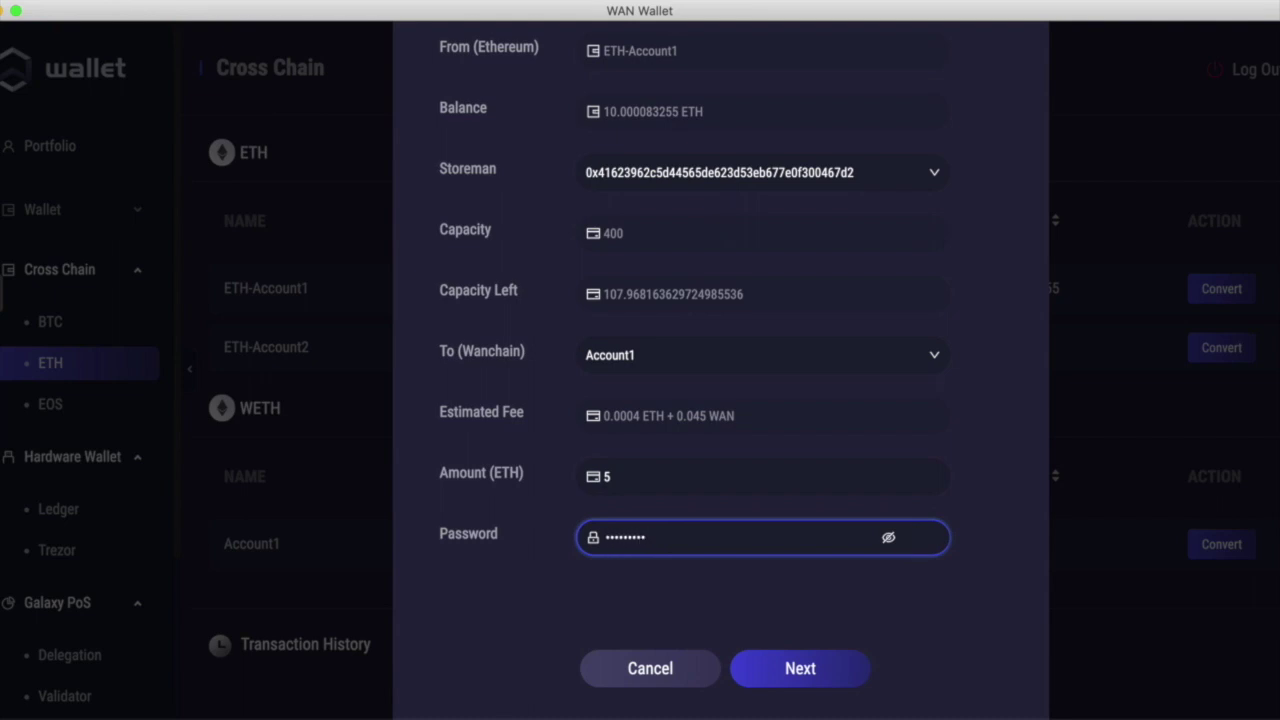
pyautogui.click(812, 671)
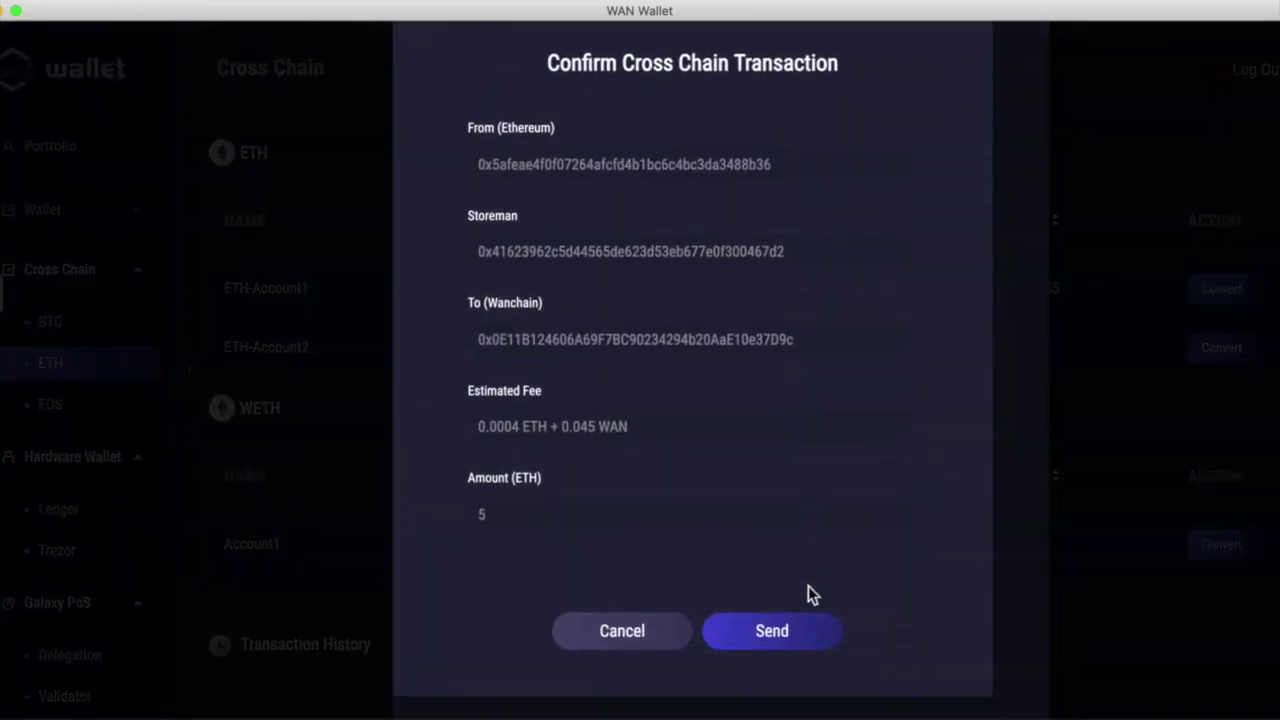
pyautogui.click(801, 655)
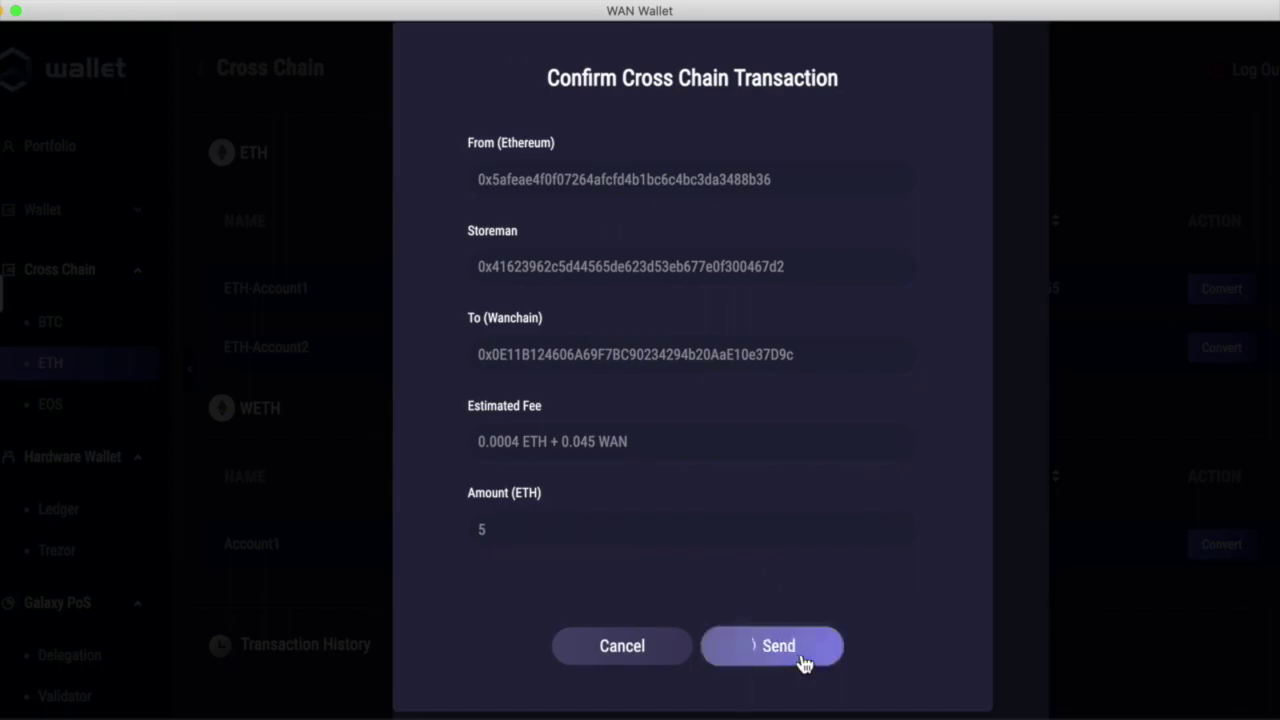
# - Check the ETH and WETH account balances and the conversion's status in the transaction history
pyautogui.scroll(-4, 802, 588)
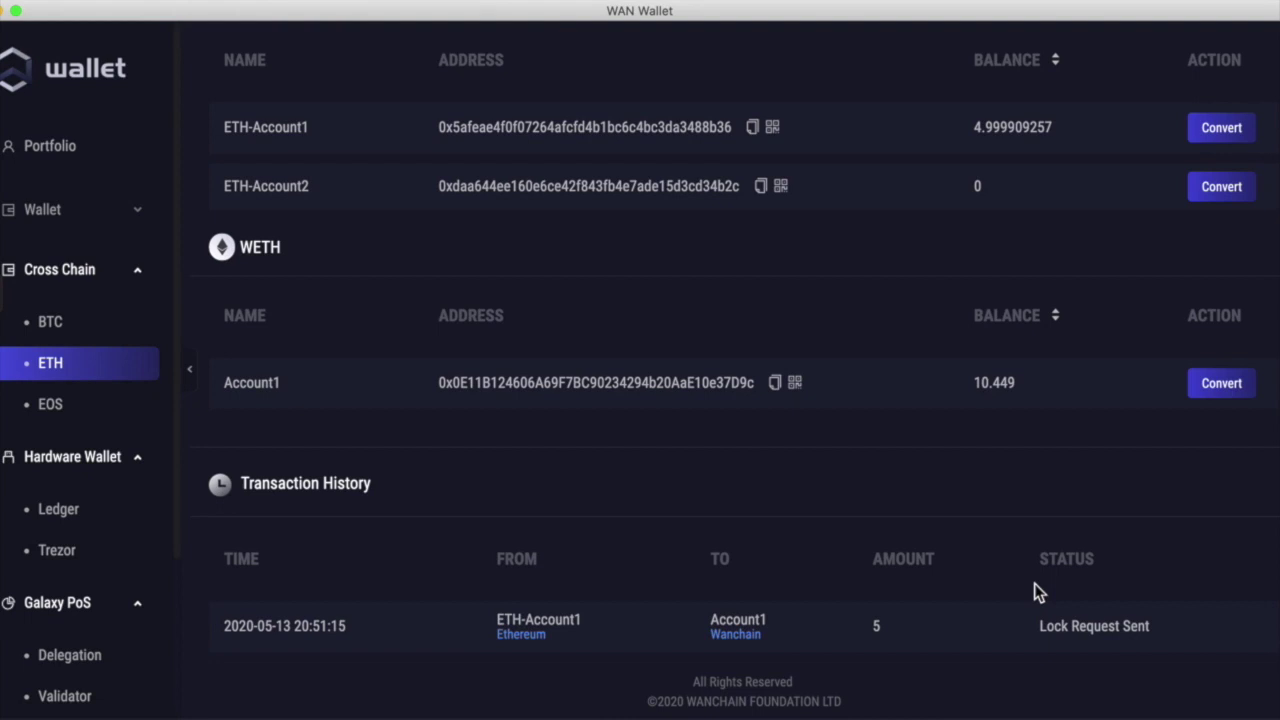
pyautogui.scroll(2, 1010, 470)
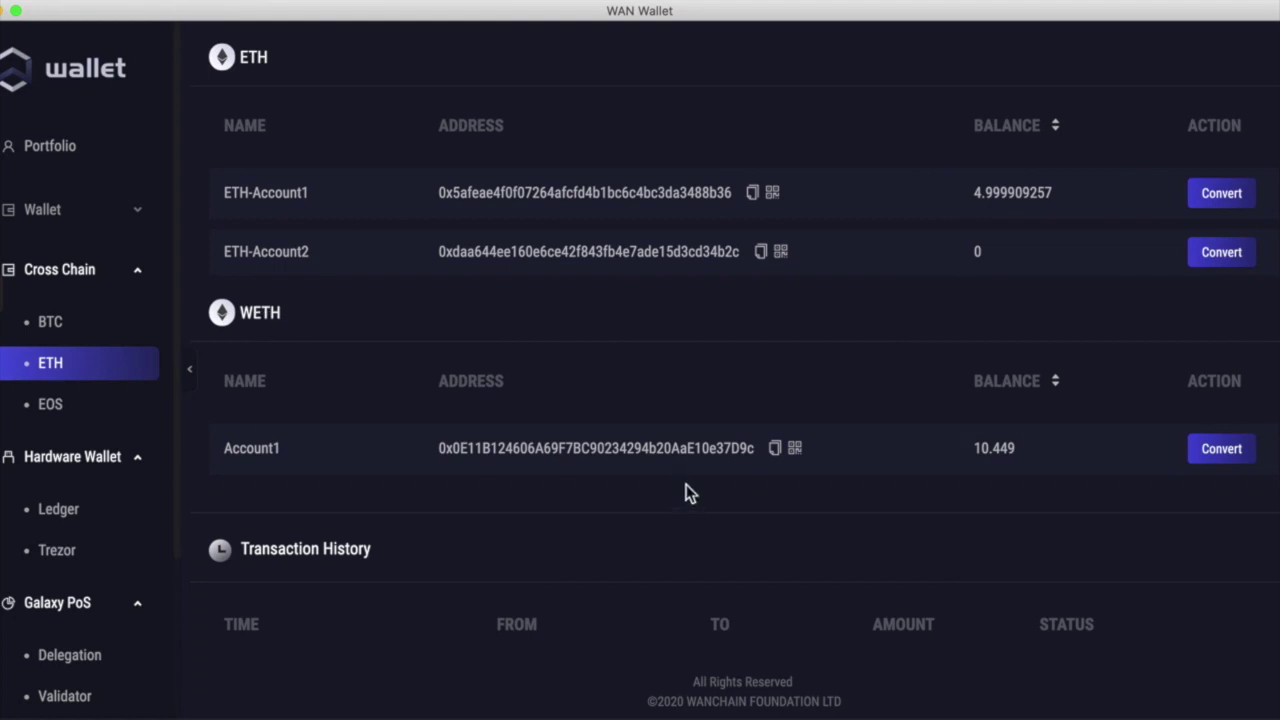
pyautogui.scroll(1, 255, 320)
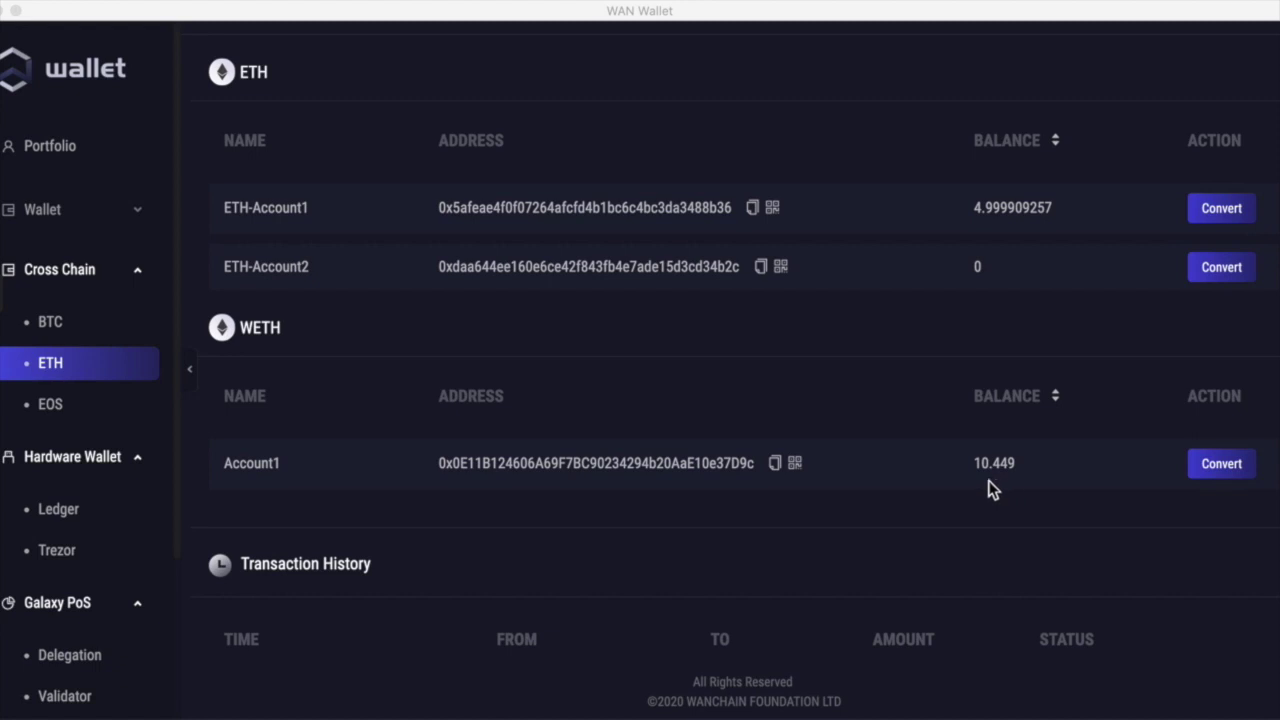
pyautogui.scroll(-2, 679, 482)
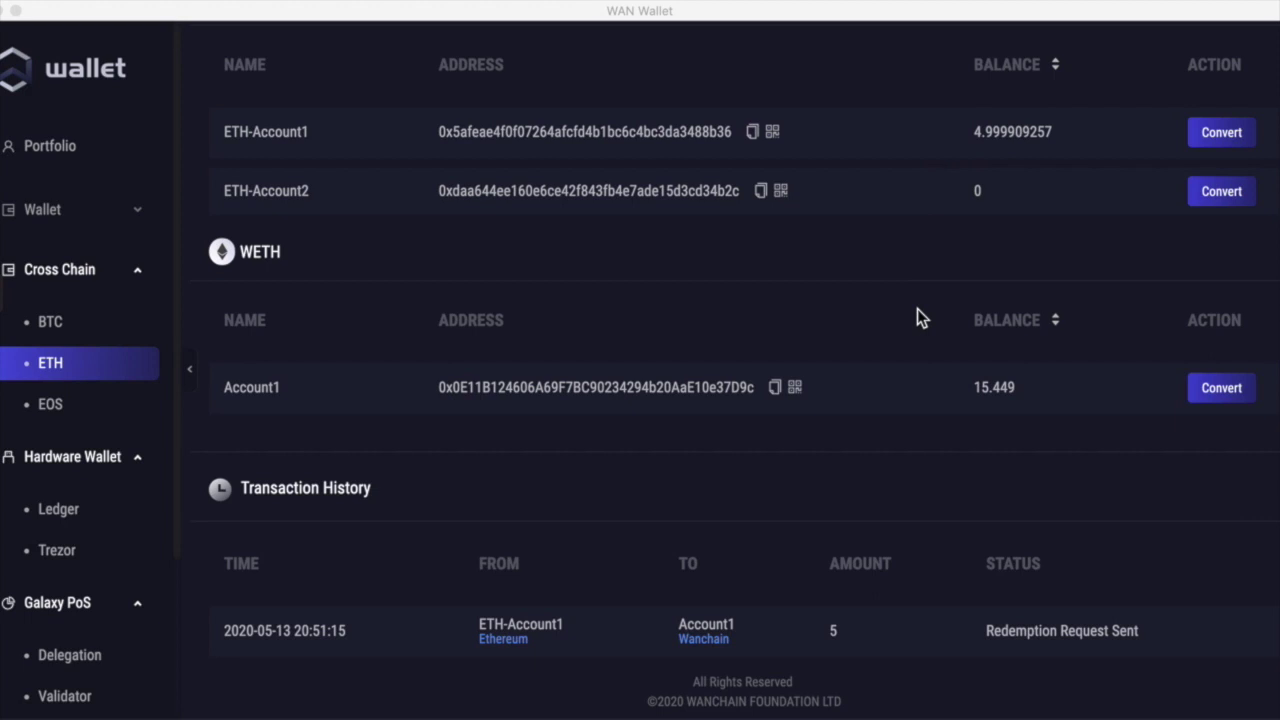
# - View the cross-chain BTC page and the cross-chain EOS page again
pyautogui.scroll(1, 954, 423)
pyautogui.click(51, 328)
pyautogui.click(58, 404)
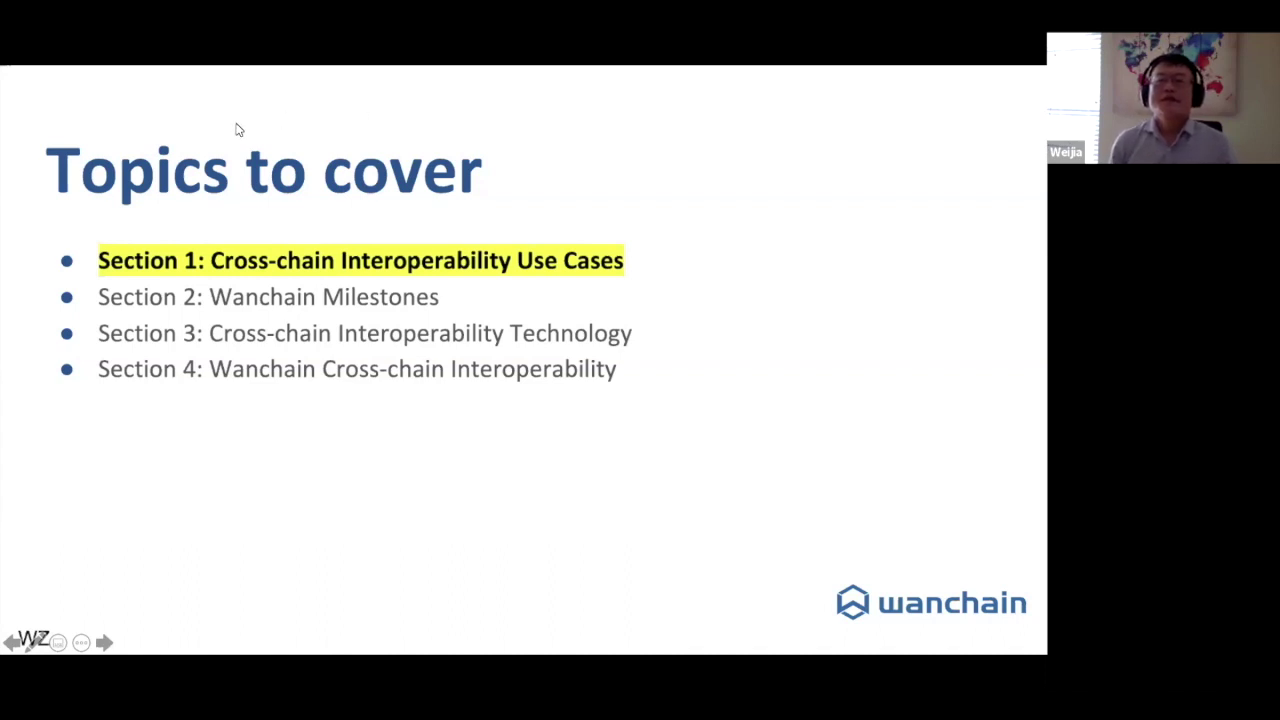
pyautogui.click(113, 327)
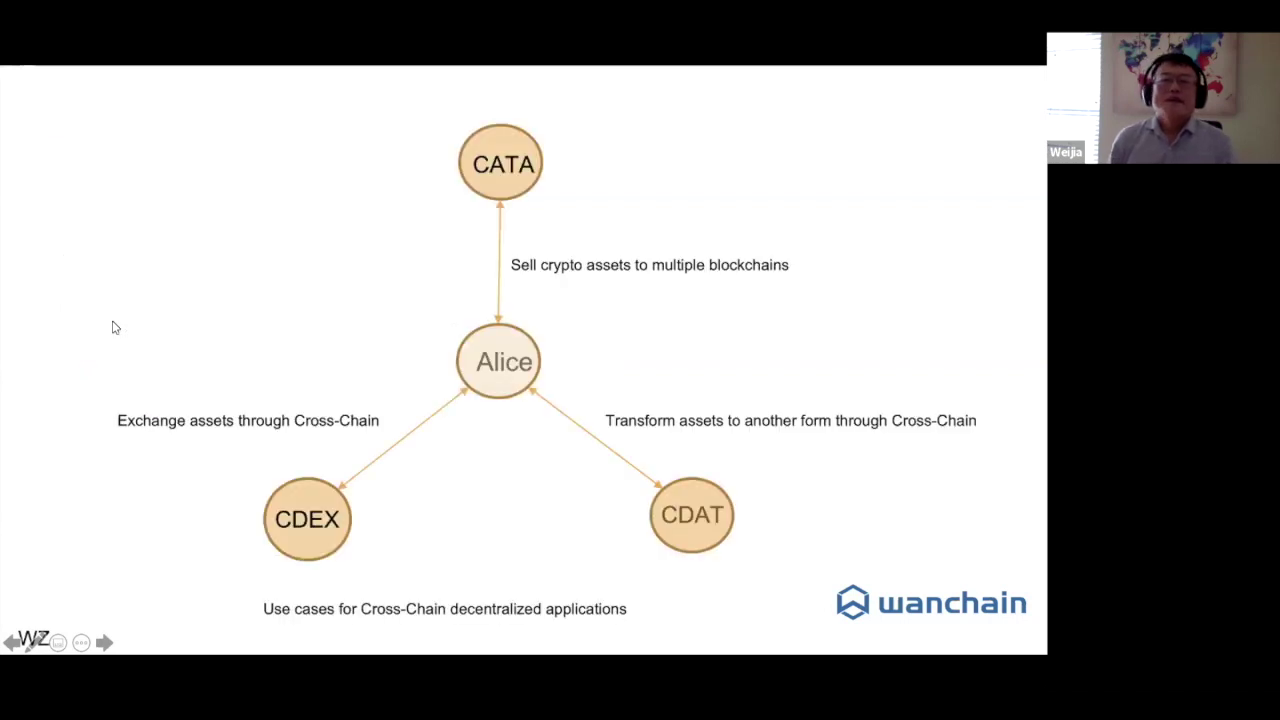